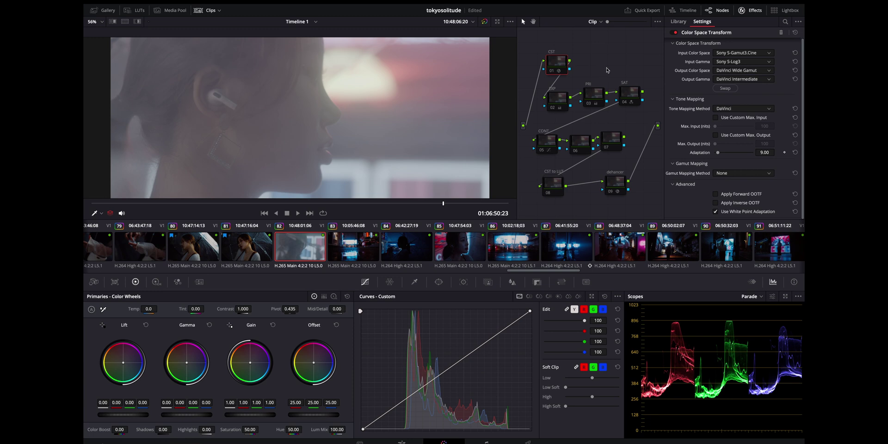
Enable the CST to LUT node (08) to reveal the full neon grade
click(551, 71)
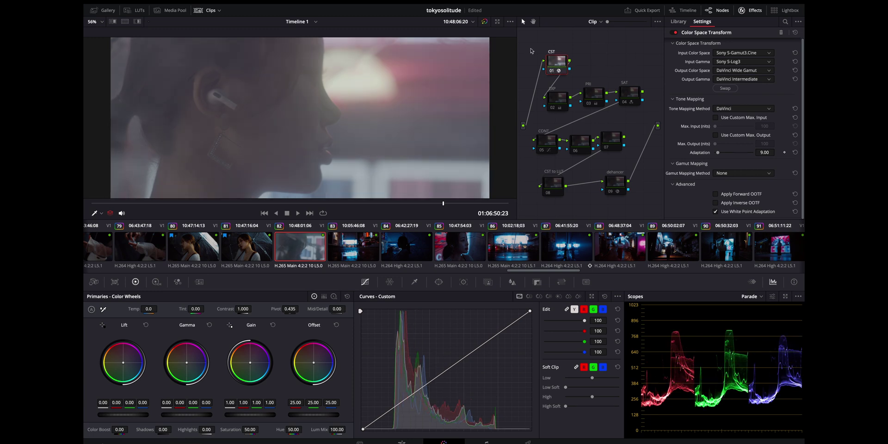
click(548, 186)
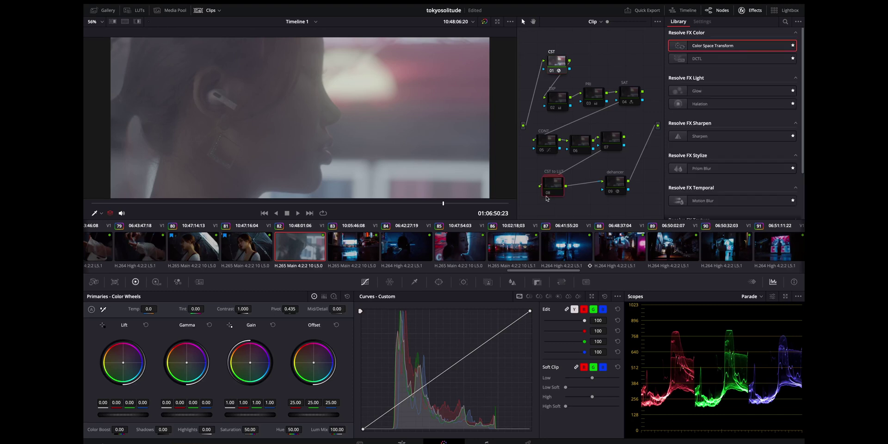
click(548, 193)
click(563, 61)
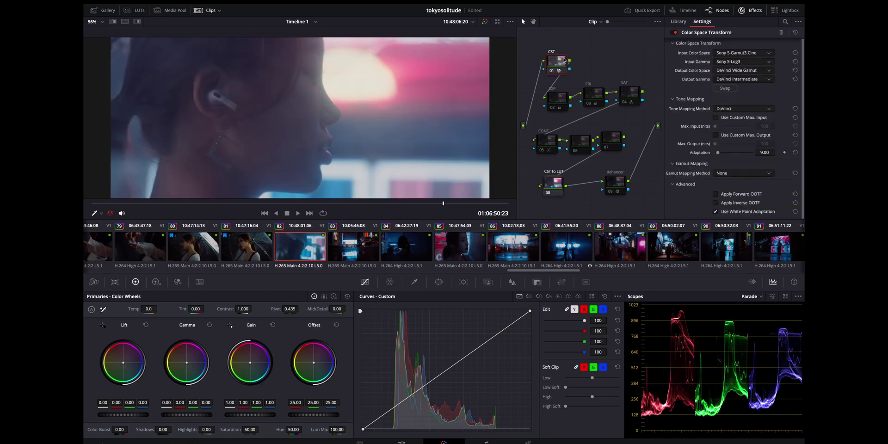
Confirm the CST input is Sony S-Gamut3.Cine and the output is DaVinci Wide Gamut
click(725, 53)
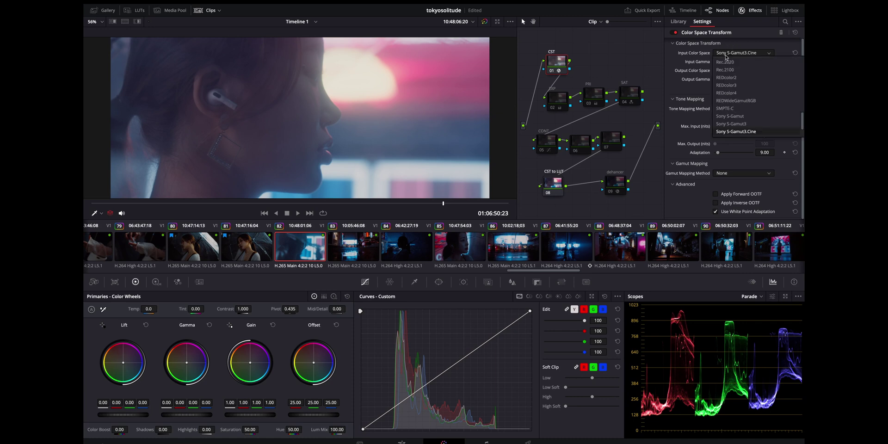
click(690, 68)
click(726, 72)
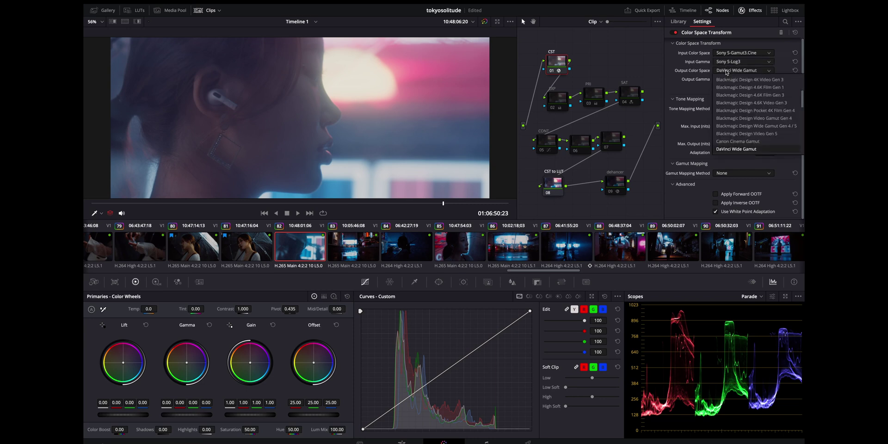
click(726, 72)
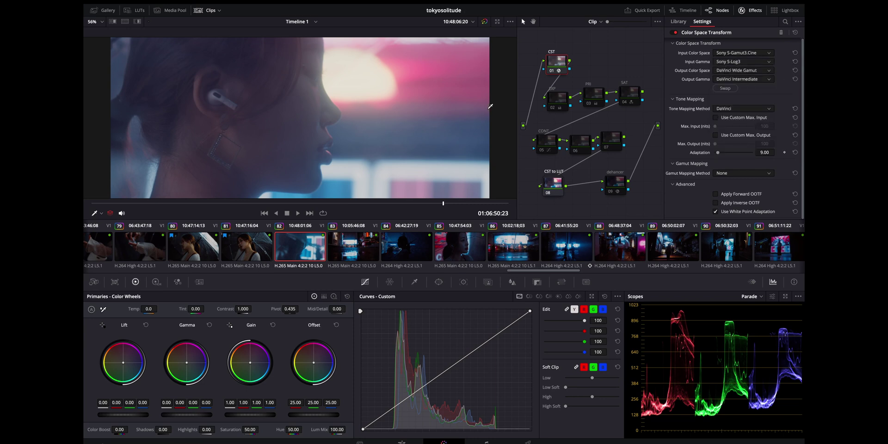
Show the CST to LUT compound node and inspect EXP's primaries: Gamma -0.04, Gain 1.05, Offset 11.10
click(559, 184)
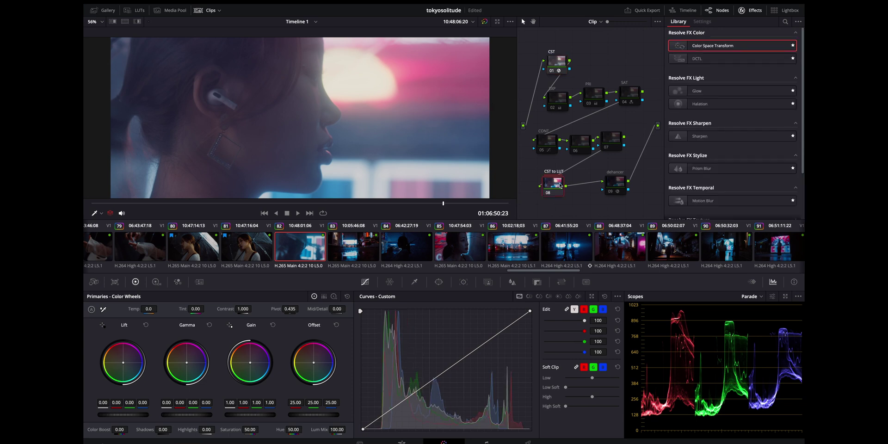
right_click(557, 186)
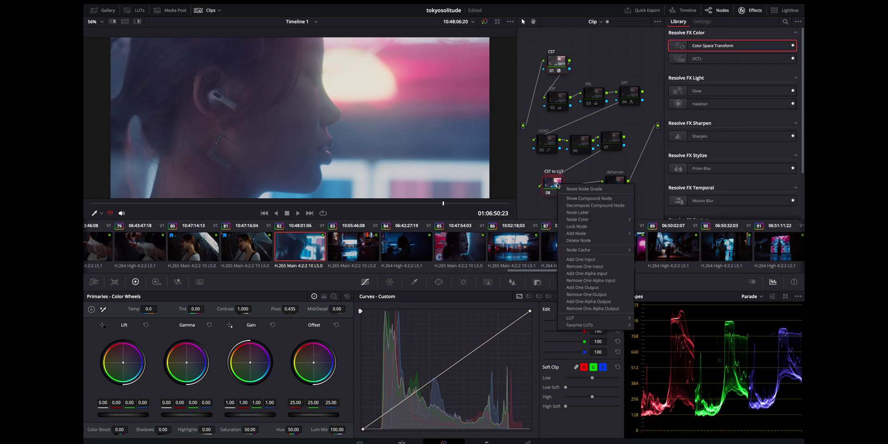
click(579, 198)
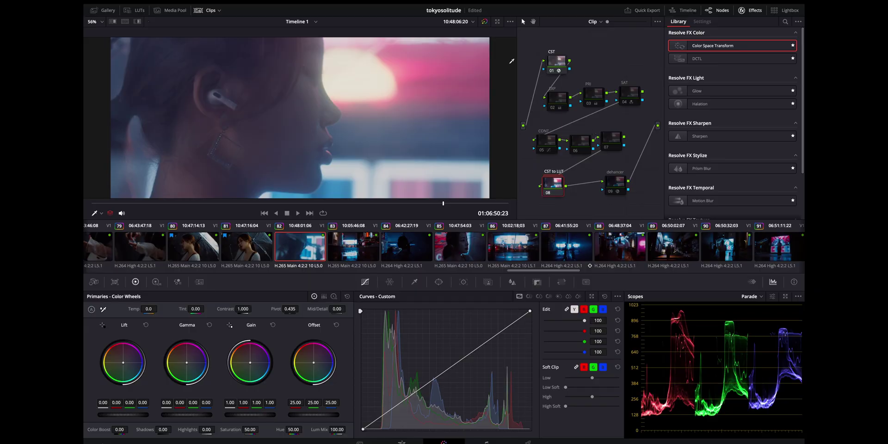
click(560, 104)
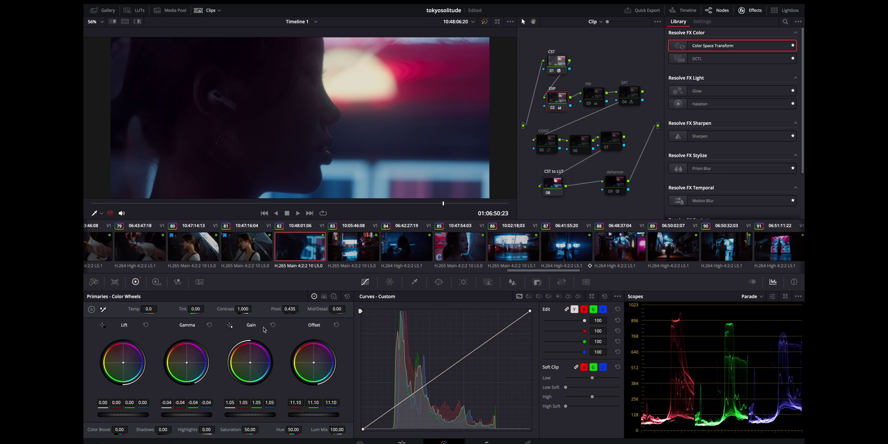
click(209, 325)
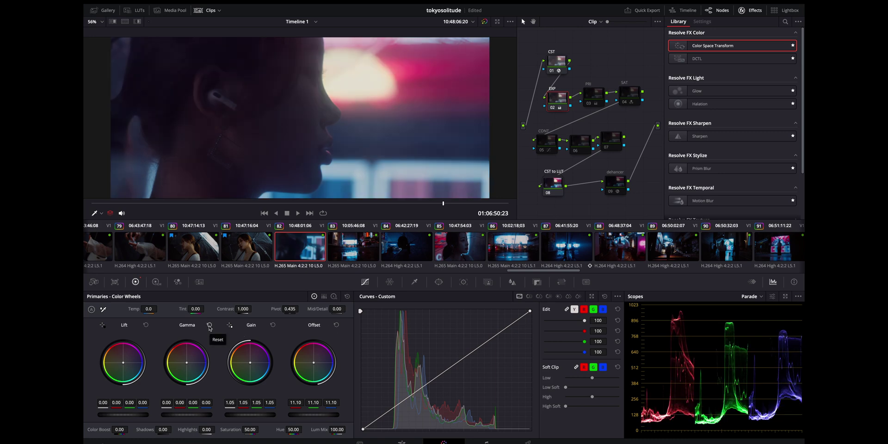
key(ctrl+z)
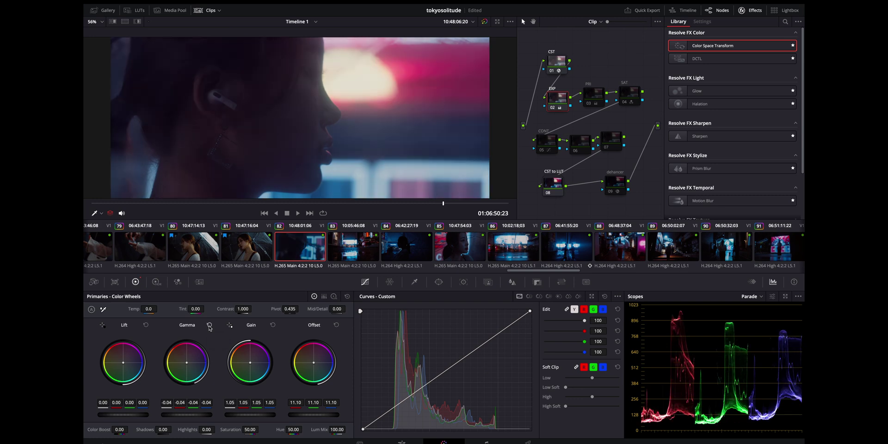
click(272, 325)
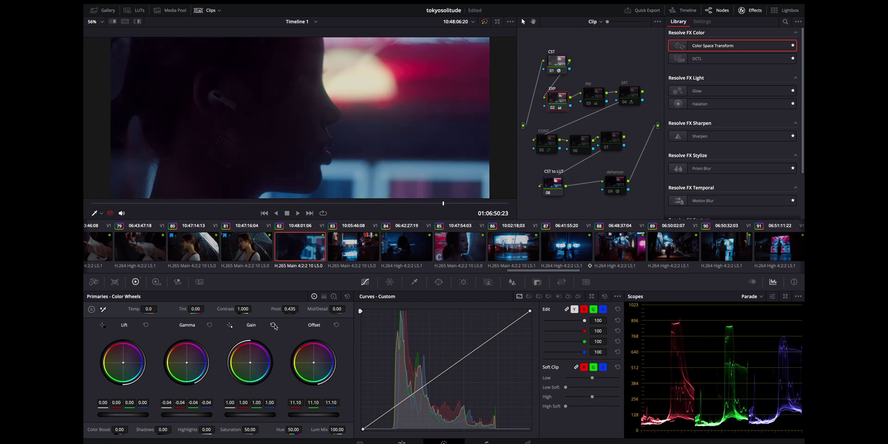
click(599, 90)
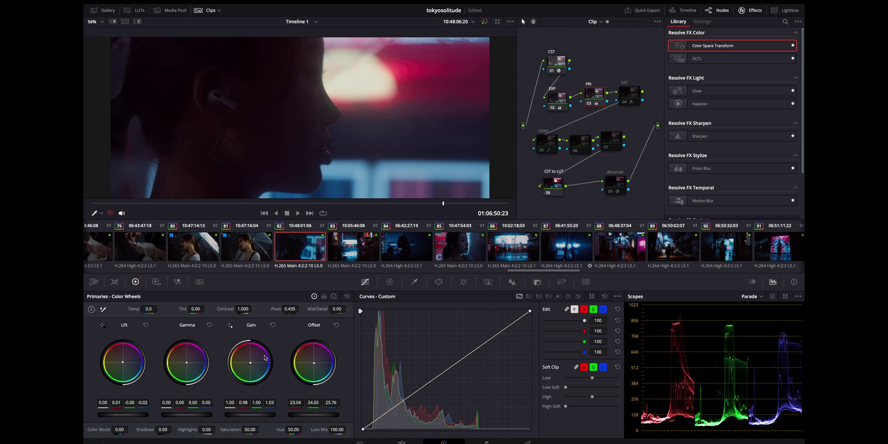
Show the SAT node's RGB Mixer at 1.50 per channel with Preserve Luminance, then its default Key settings
click(624, 104)
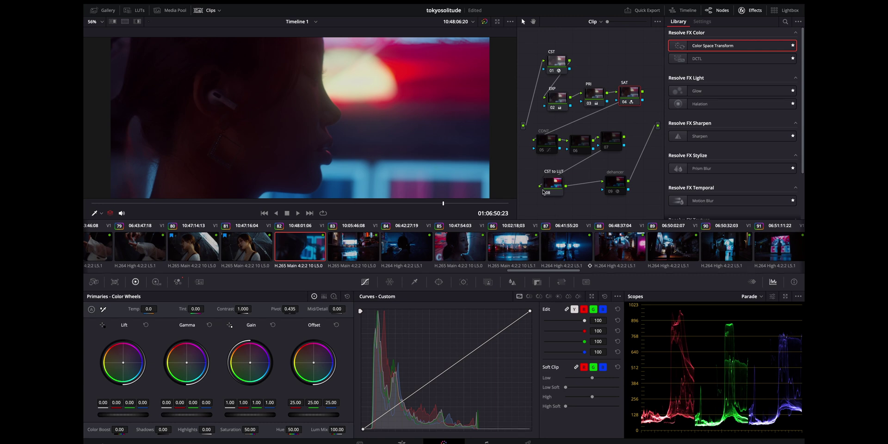
click(177, 282)
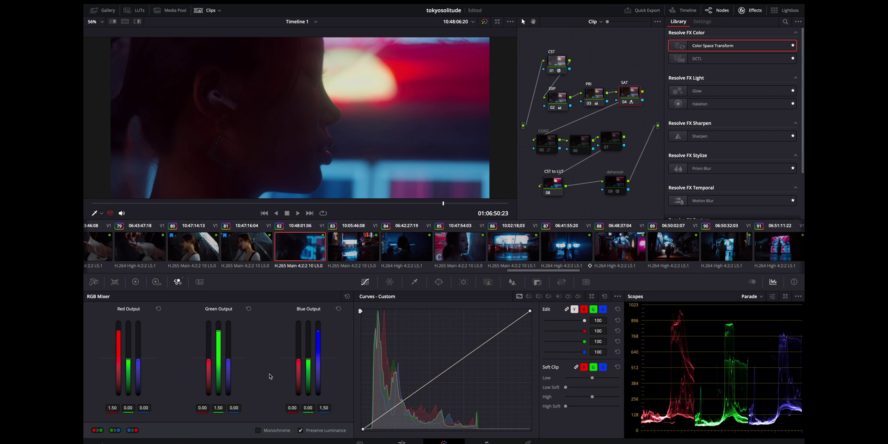
click(536, 283)
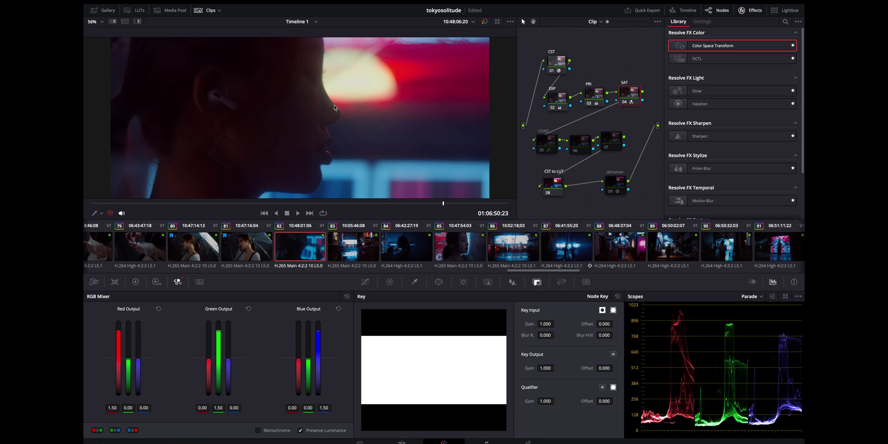
Raise the top of the CONT node's contrast curve slightly, then view the Dehancer node's Rec.709/Kodak Vision3 250D settings
click(541, 151)
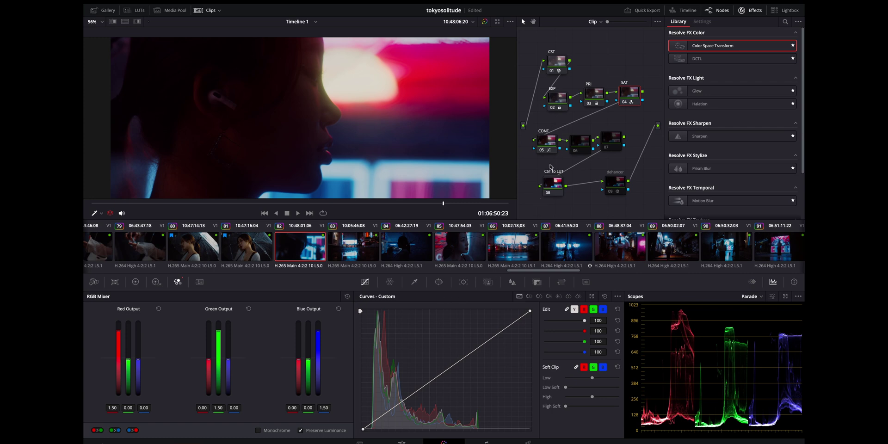
click(553, 140)
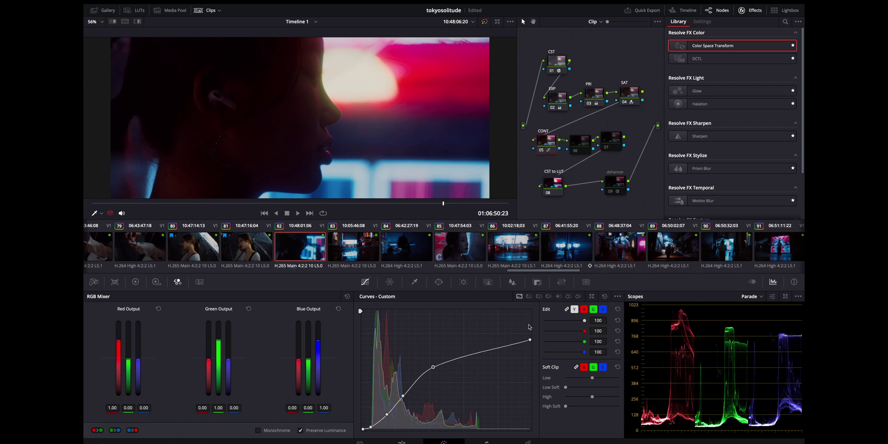
drag(530, 340, 530, 339)
click(615, 183)
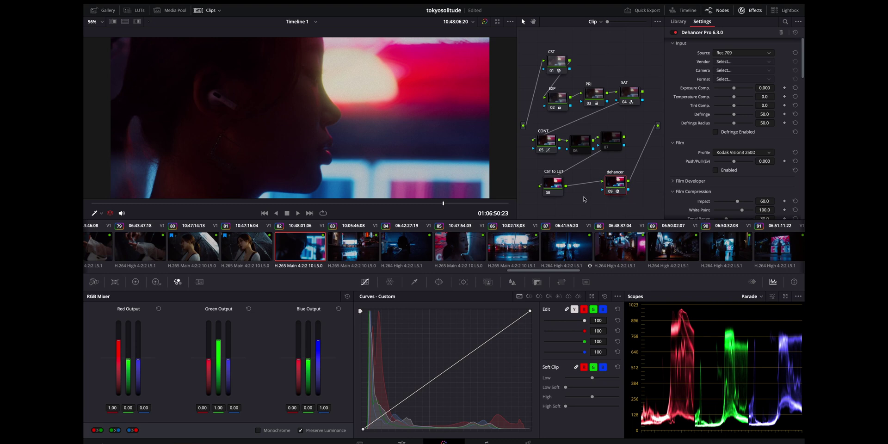
Bring up dehancer node 09's Input, Film and Film Compression settings in place of the Resolve FX library
scroll(714, 129, down, 10)
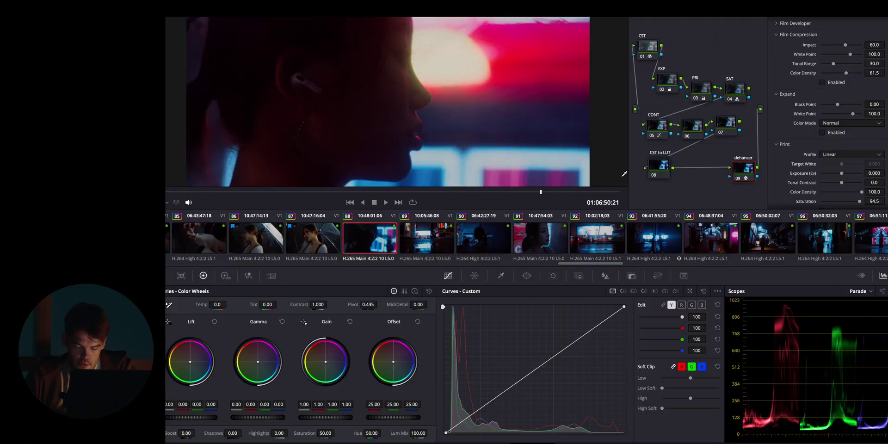
click(648, 46)
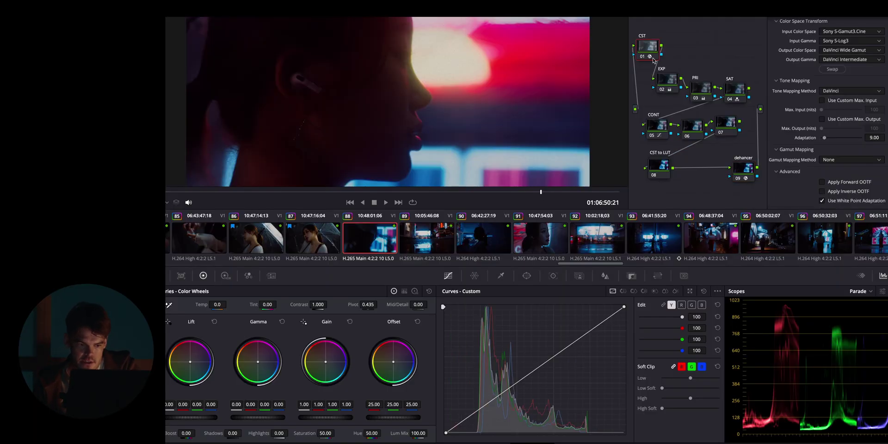
click(671, 88)
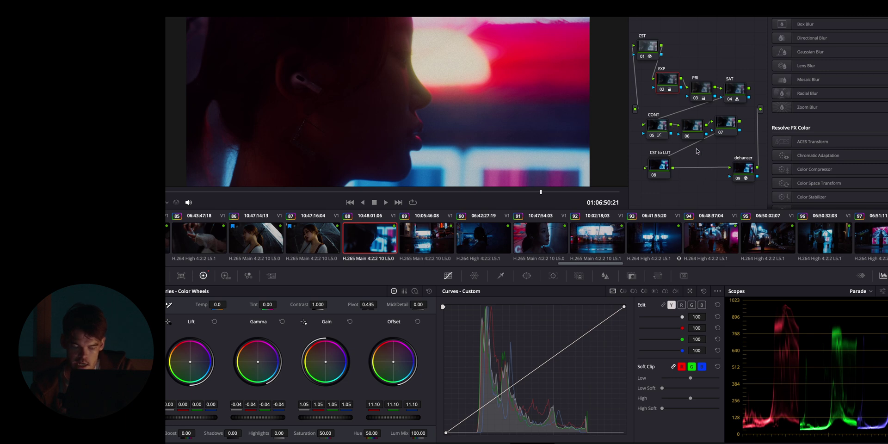
drag(743, 168, 729, 169)
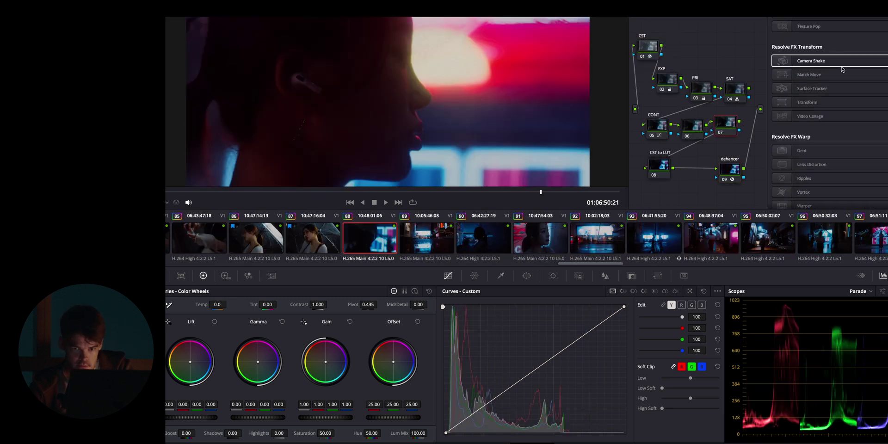
scroll(841, 69, up, 5)
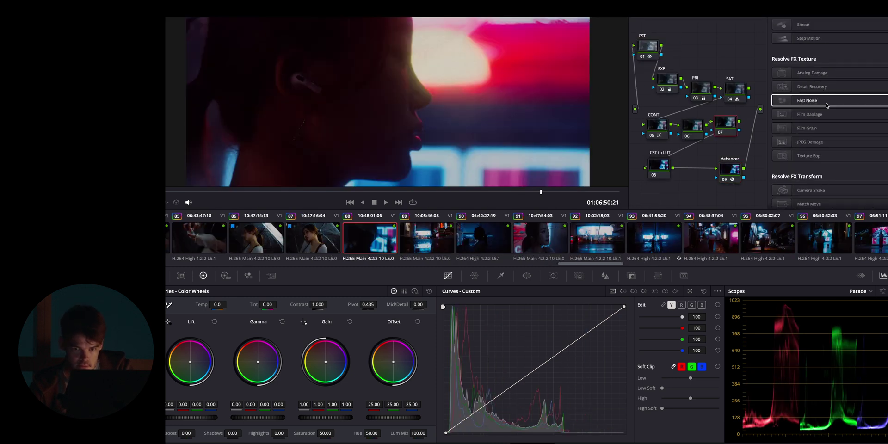
Enable Dehancer halation, toggling it off and back on to compare
click(729, 171)
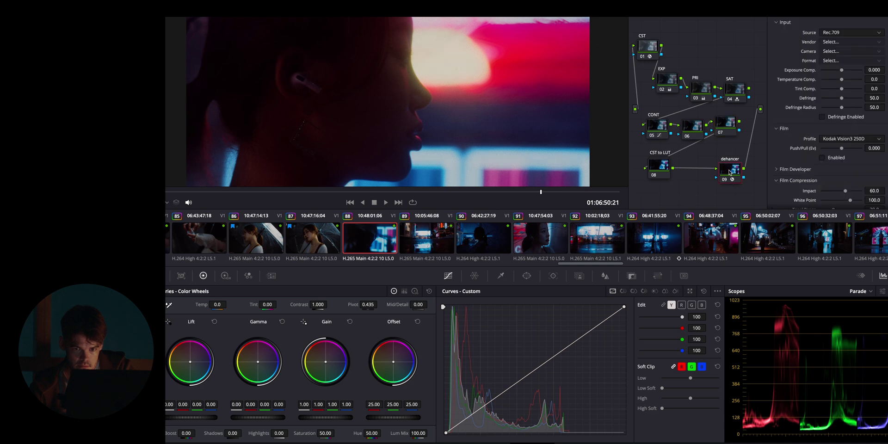
scroll(783, 147, down, 7)
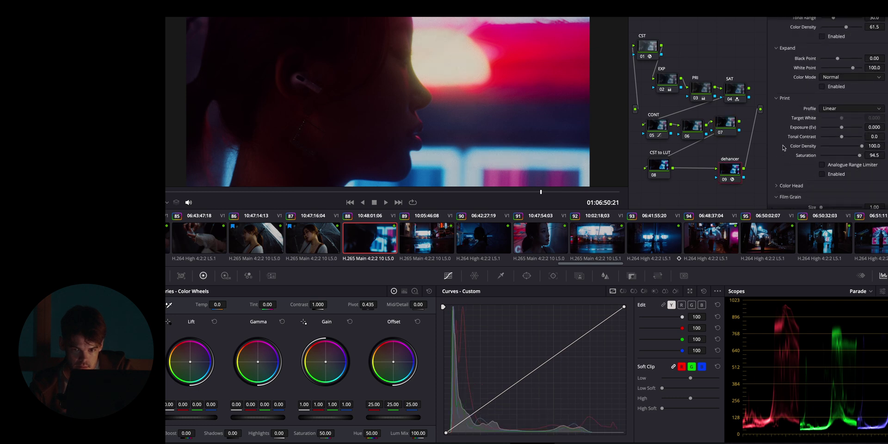
scroll(782, 157, down, 3)
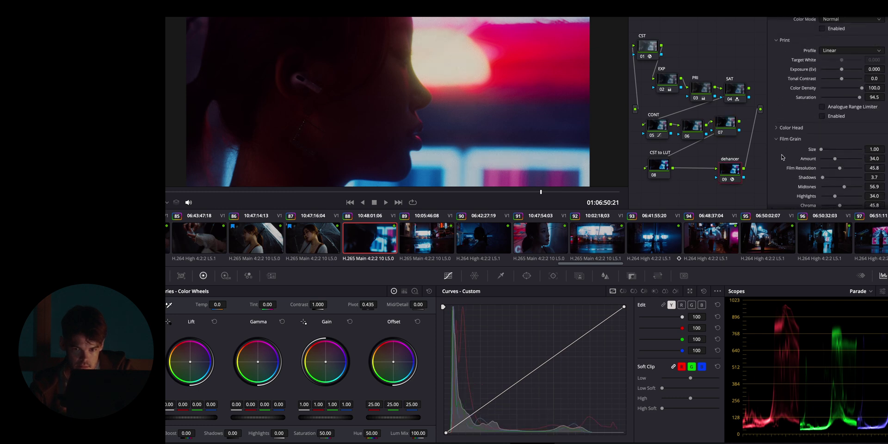
scroll(782, 157, down, 8)
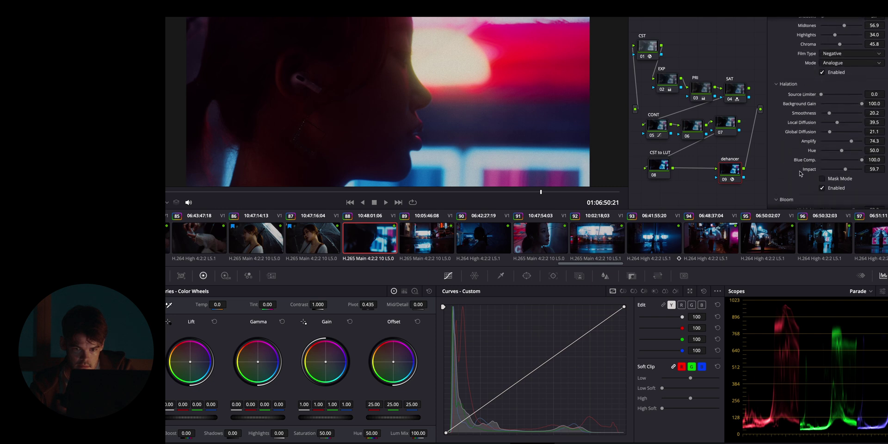
click(822, 188)
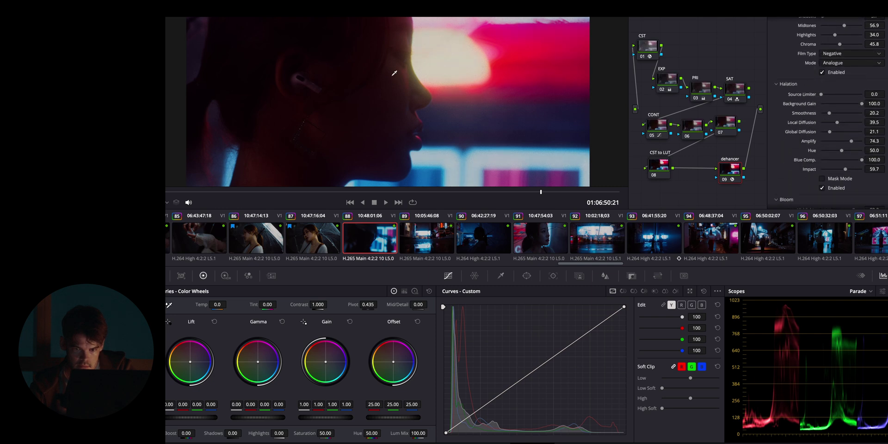
click(822, 188)
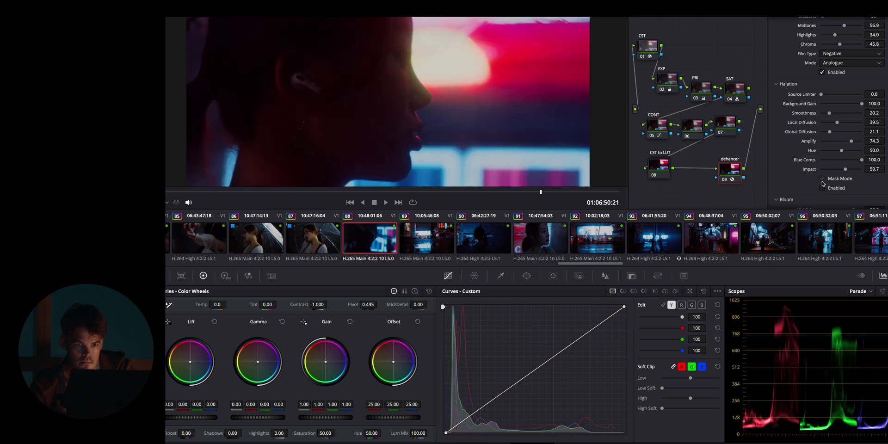
click(822, 188)
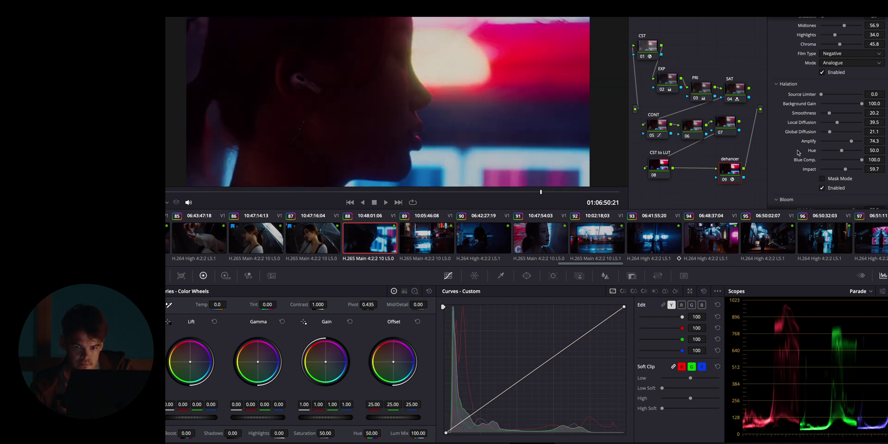
Lower the film grain to Shadows 0.0 and Midtones 49.5
scroll(797, 152, up, 2)
scroll(797, 152, up, 3)
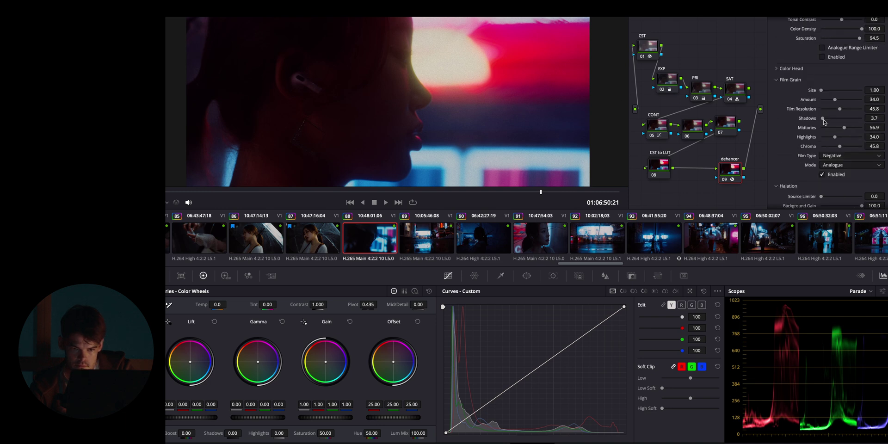
drag(822, 119, 802, 123)
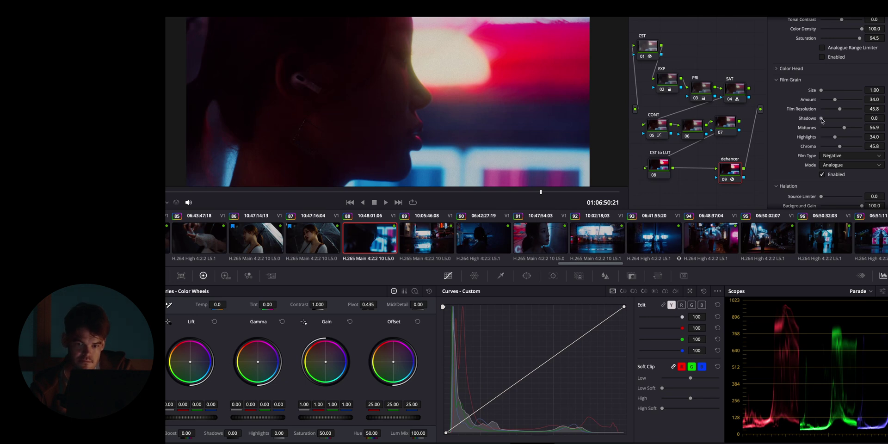
drag(845, 128, 833, 137)
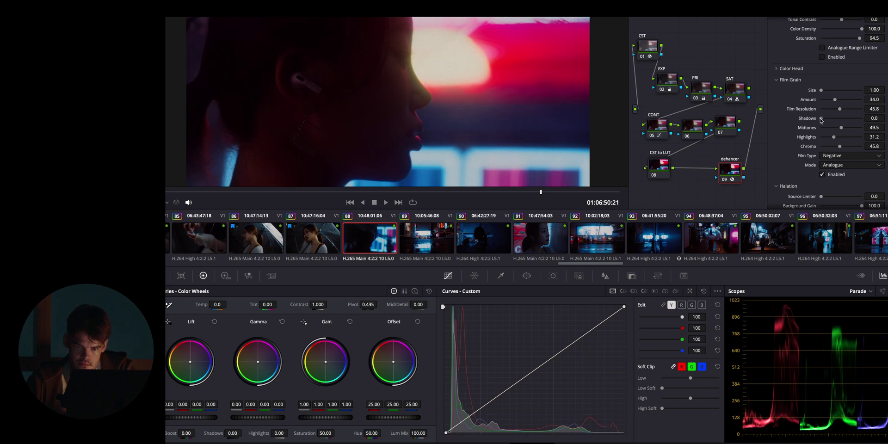
Nudge the film grain Shadows to 2.8
drag(823, 120, 821, 121)
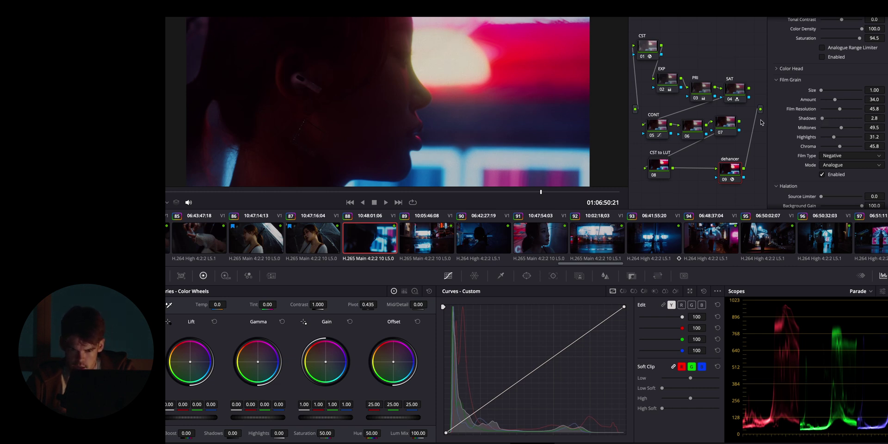
scroll(785, 127, up, 10)
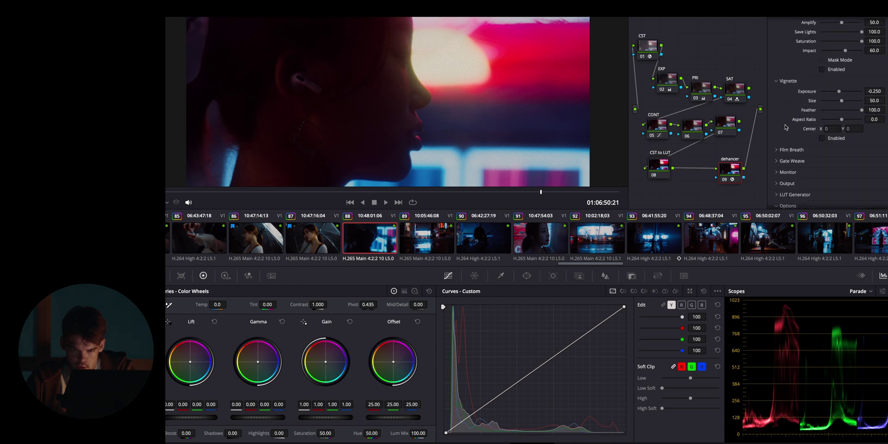
scroll(785, 128, up, 5)
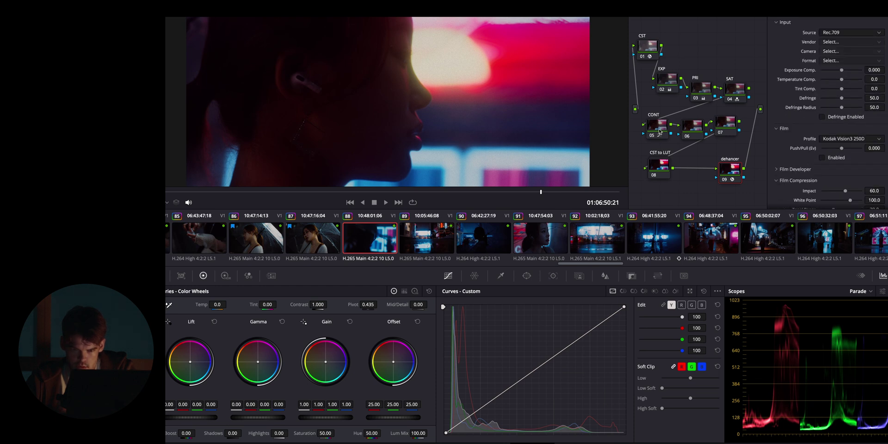
scroll(790, 142, down, 1)
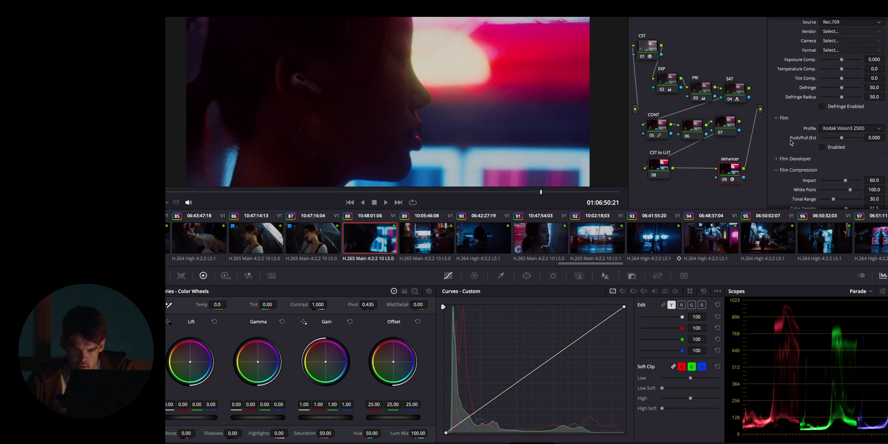
Toggle the Kodak Vision3 250D film stage on and off to compare, leaving it disabled
click(822, 142)
click(822, 142)
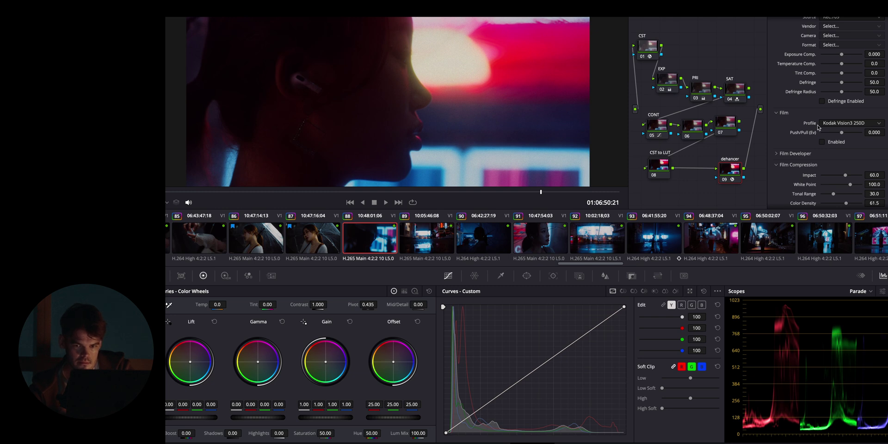
click(823, 143)
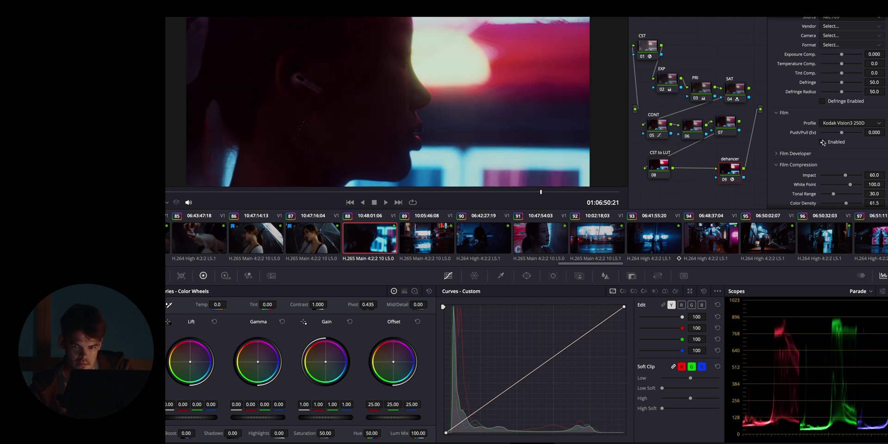
click(822, 143)
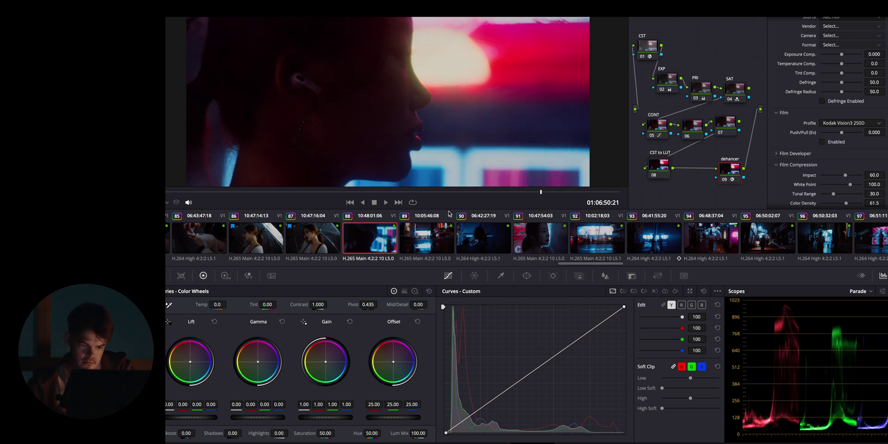
scroll(448, 238, up, 5)
scroll(449, 238, up, 8)
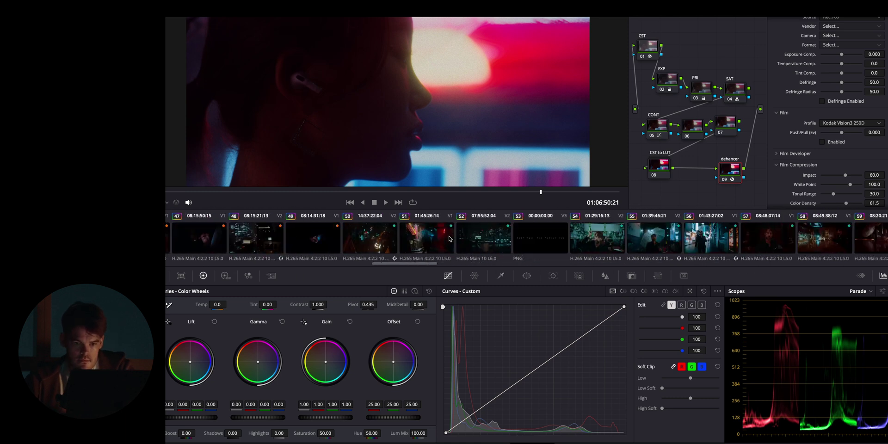
scroll(449, 238, up, 6)
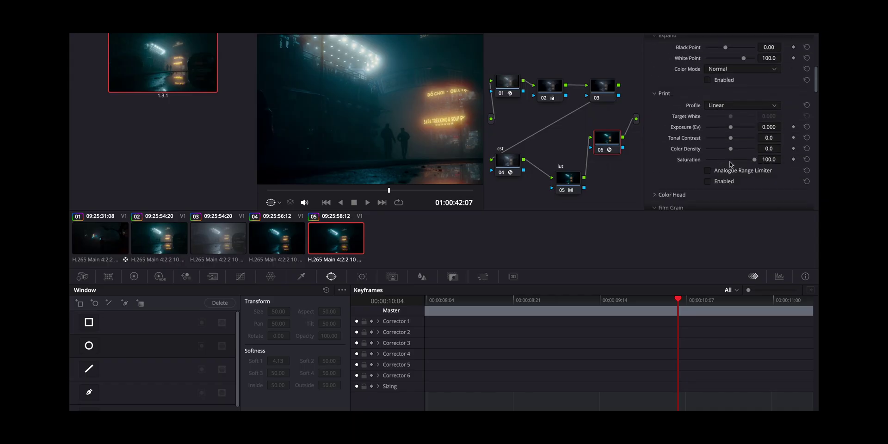
scroll(726, 167, down, 10)
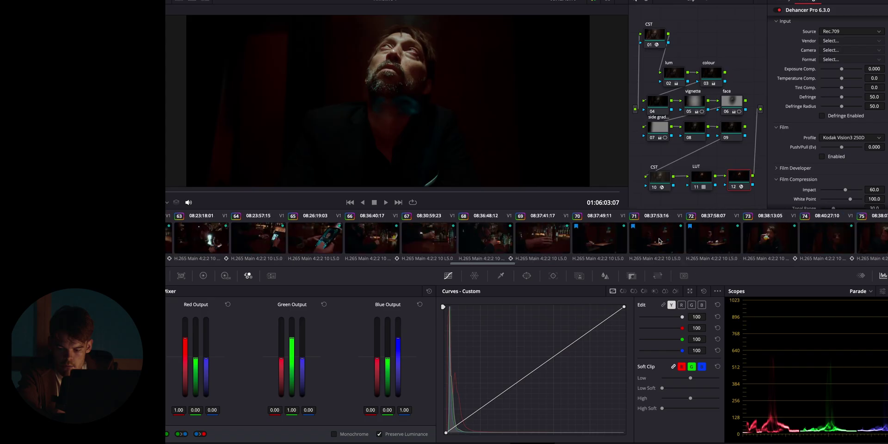
Scroll the clip strip back and forth to reach clip 78, the red-lit smoking man
scroll(660, 240, right, 3)
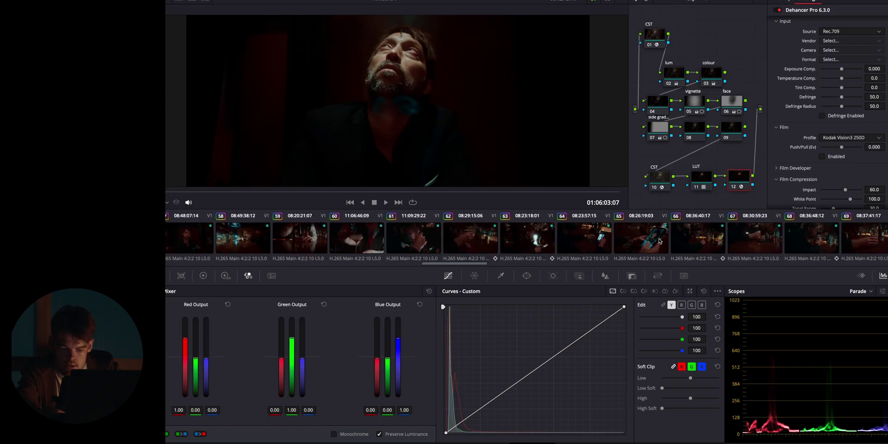
scroll(660, 241, left, 4)
scroll(660, 240, left, 4)
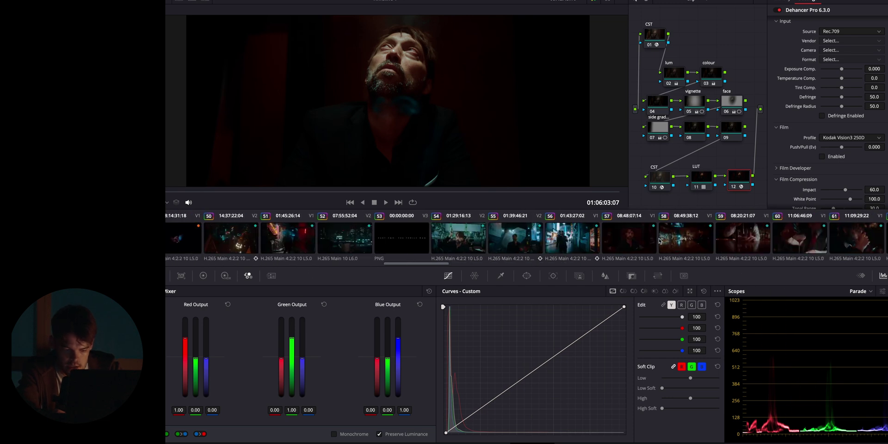
scroll(660, 240, left, 3)
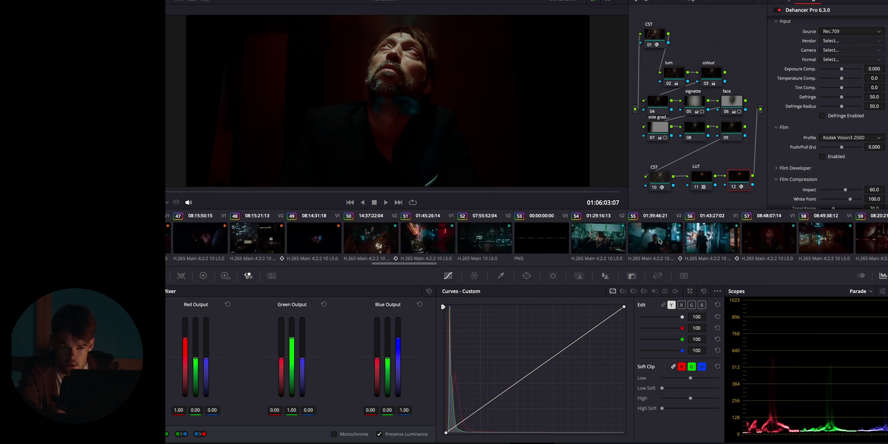
scroll(660, 240, right, 3)
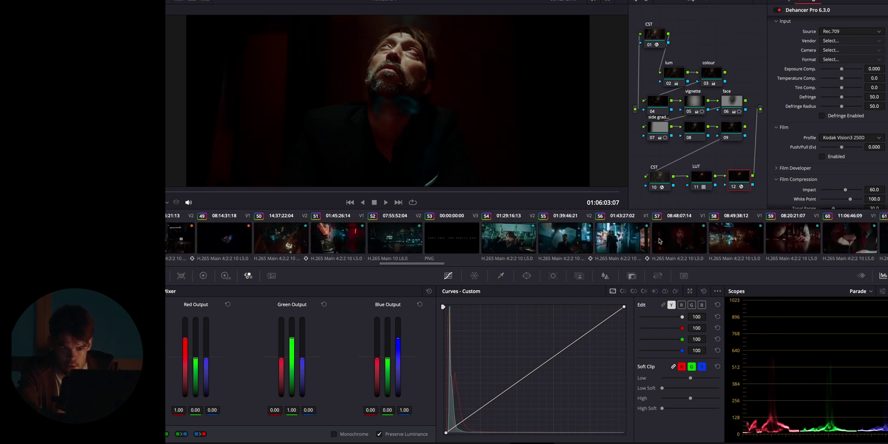
scroll(660, 241, right, 10)
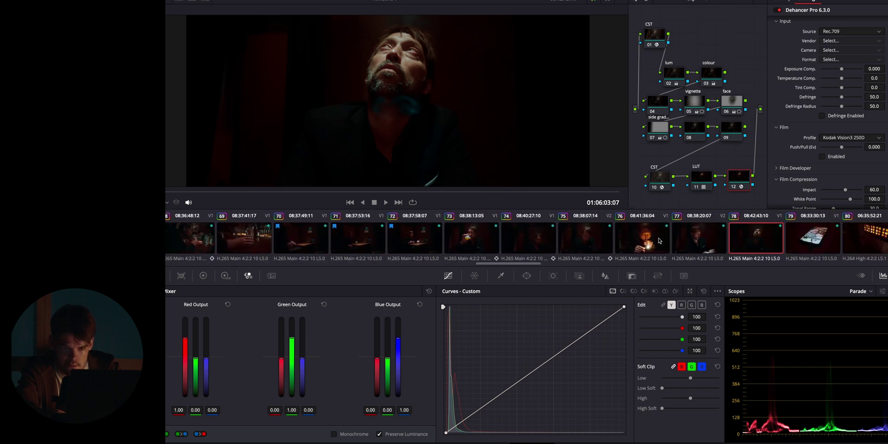
scroll(660, 241, right, 2)
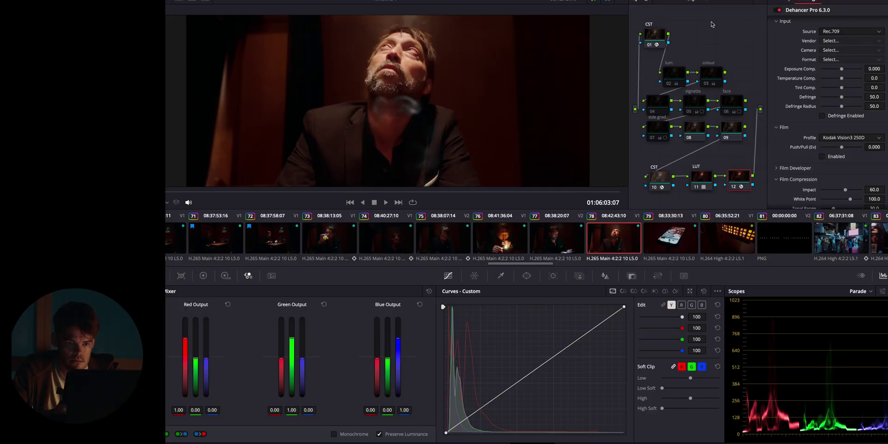
Re-enable the lum and colour nodes and show the Primaries Color Wheels
click(668, 84)
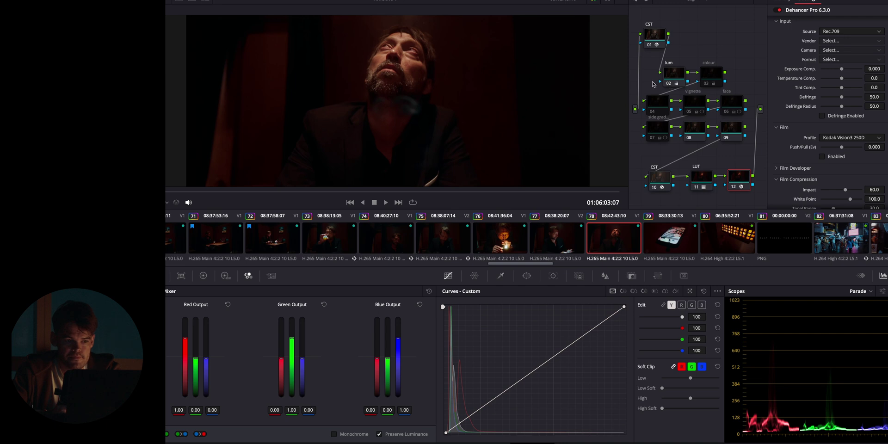
click(705, 83)
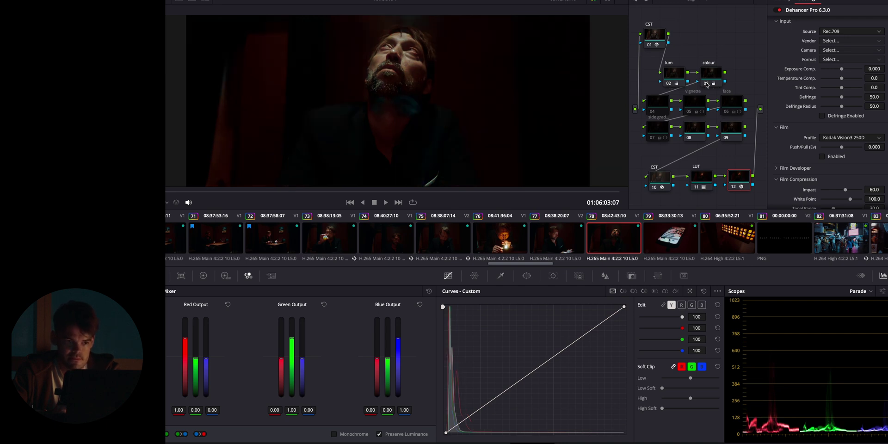
key(alt+w)
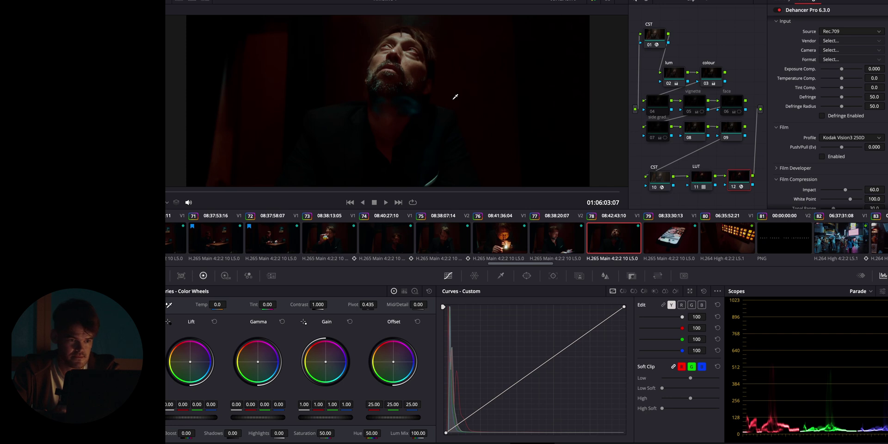
Turn the vignette and face nodes back on, comparing the vignette once
click(688, 112)
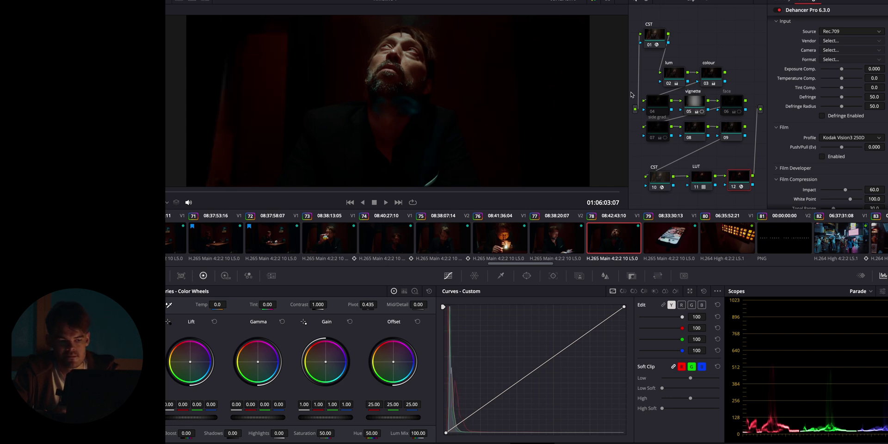
click(689, 111)
click(690, 111)
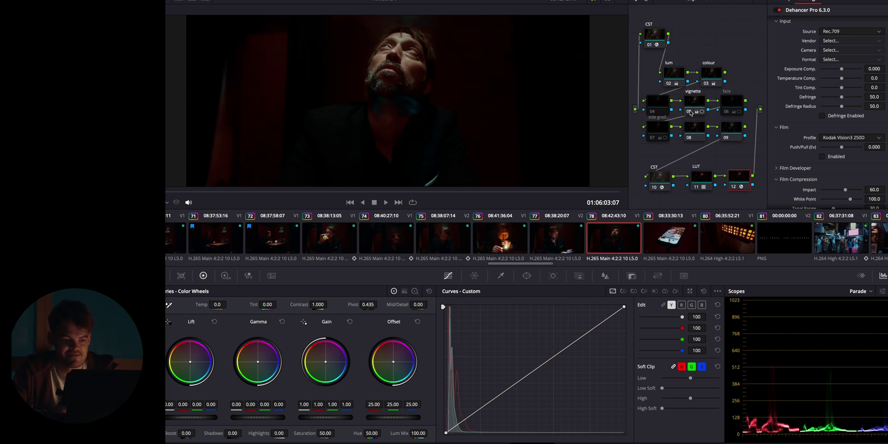
click(727, 111)
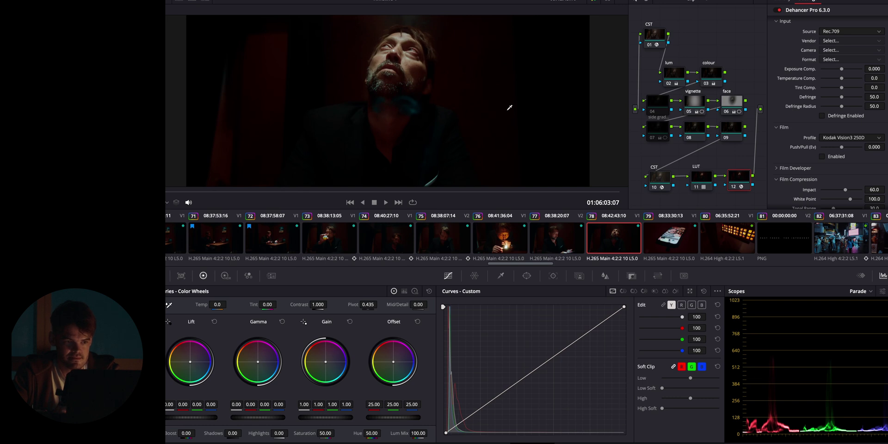
On a later frame, re-enable node 07, toggling it to compare
drag(452, 193, 478, 192)
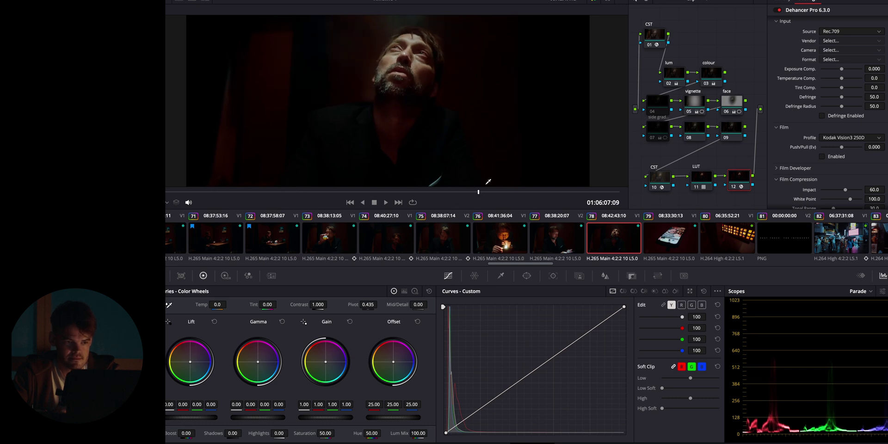
click(652, 139)
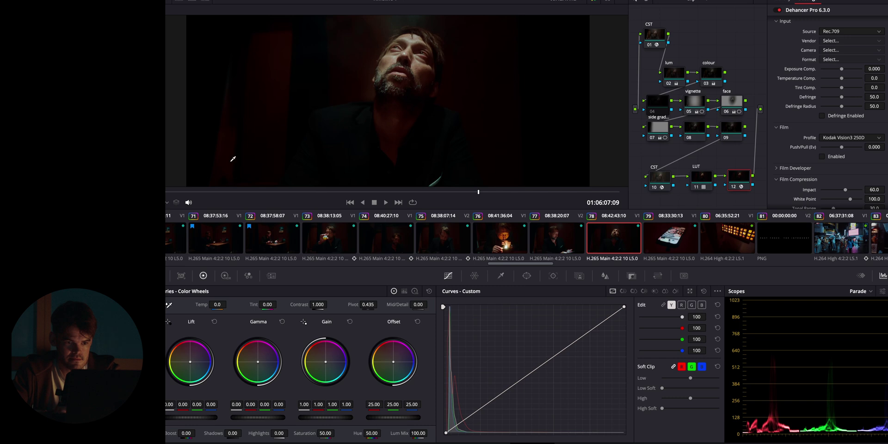
click(652, 139)
click(652, 138)
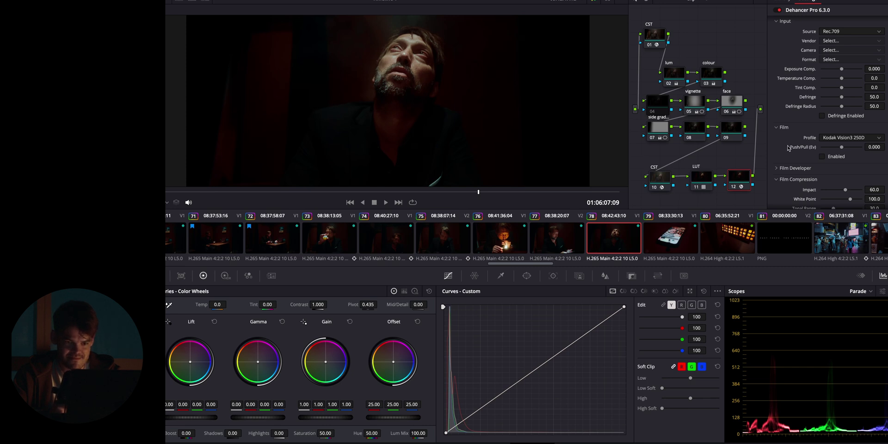
Inspect the lum node, then colour's primaries: Lift -0.02, Gain 1.00/0.90/1.02/1.11, Offset 25.00
click(674, 75)
click(708, 76)
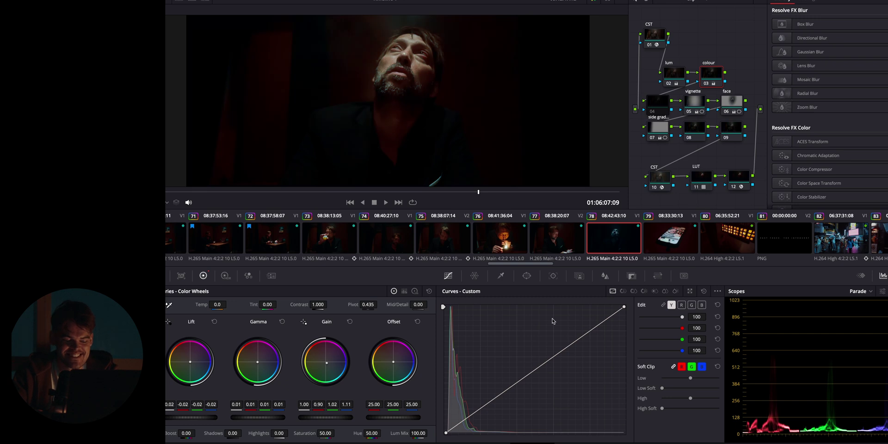
click(742, 176)
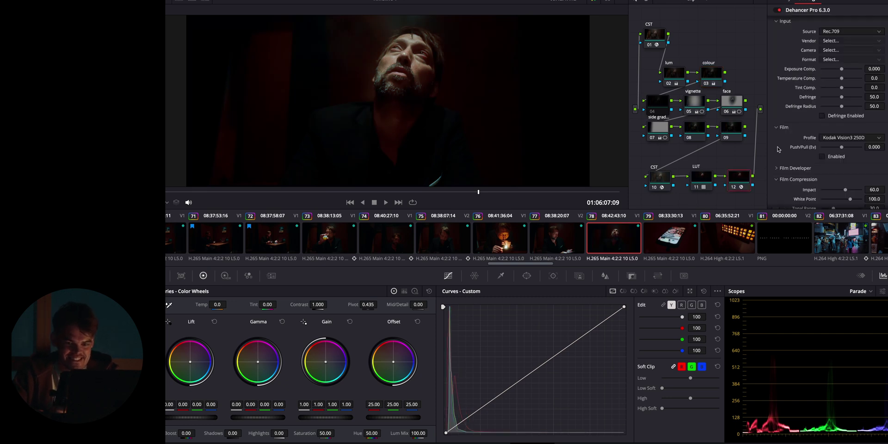
scroll(778, 149, down, 15)
scroll(778, 149, up, 1)
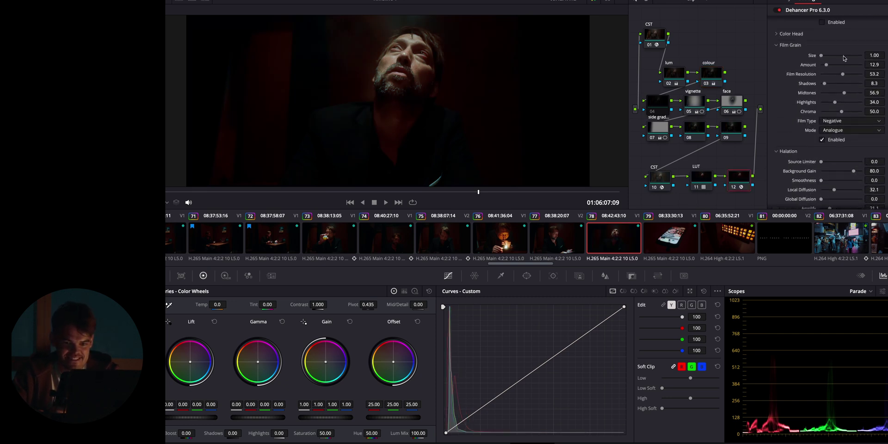
drag(842, 65, 883, 74)
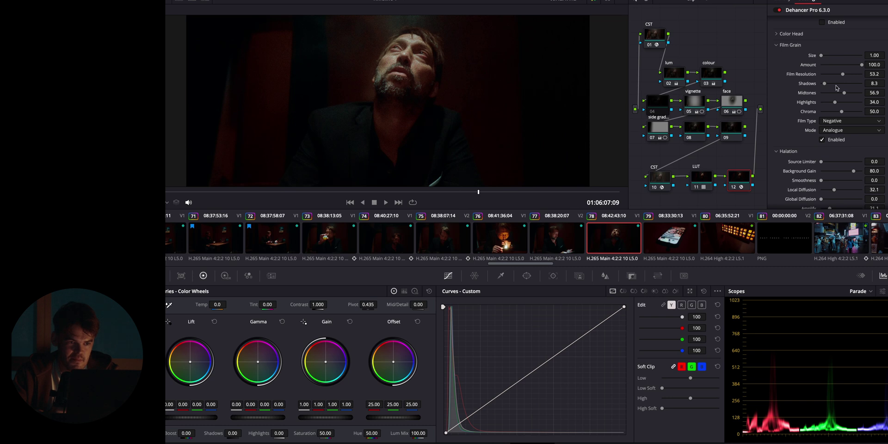
drag(844, 93, 862, 93)
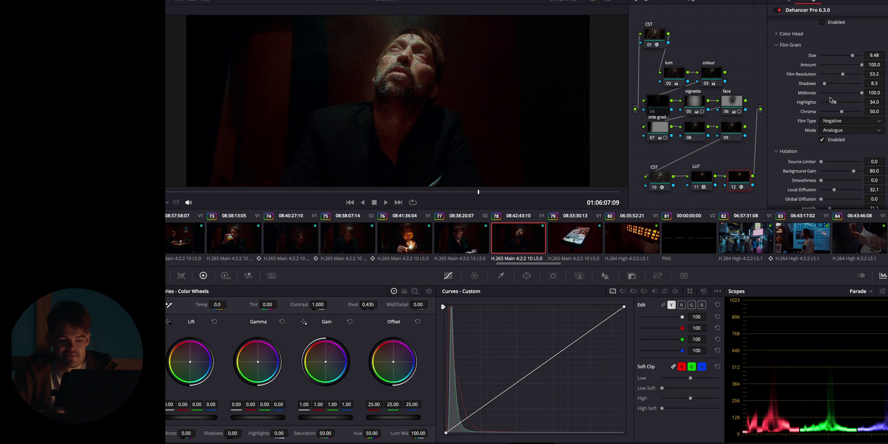
key(ctrl+z)
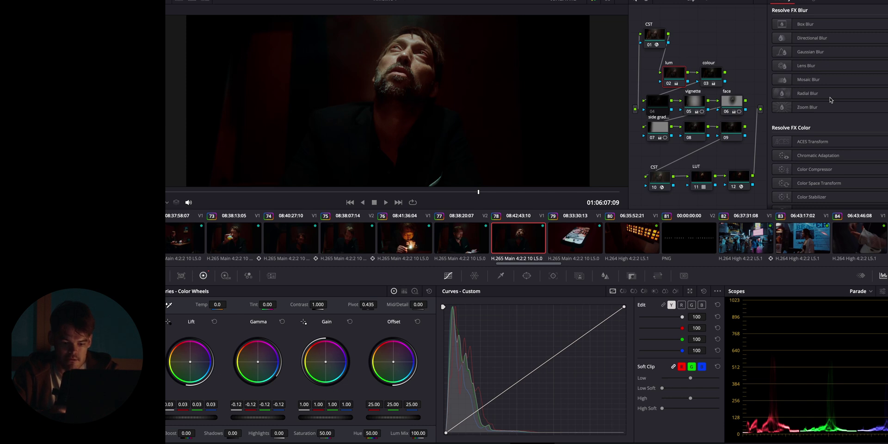
click(711, 79)
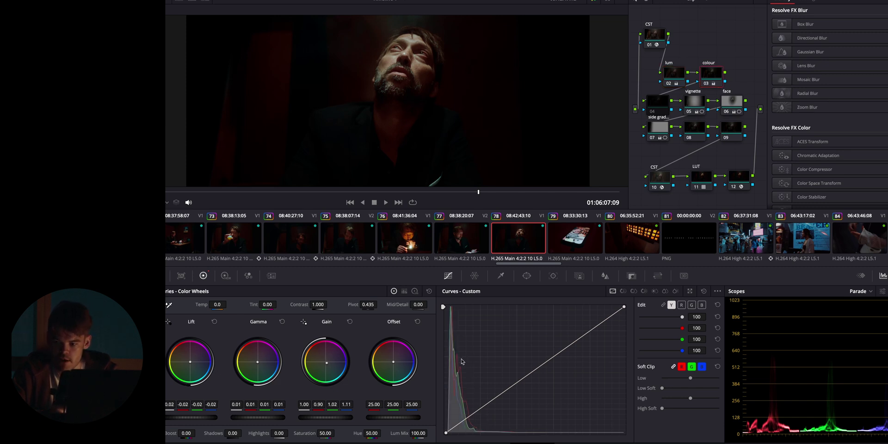
drag(396, 361, 397, 364)
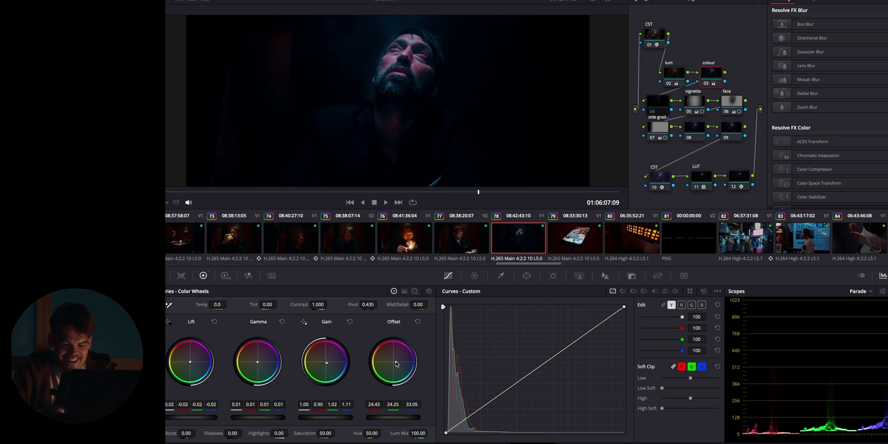
double_click(396, 364)
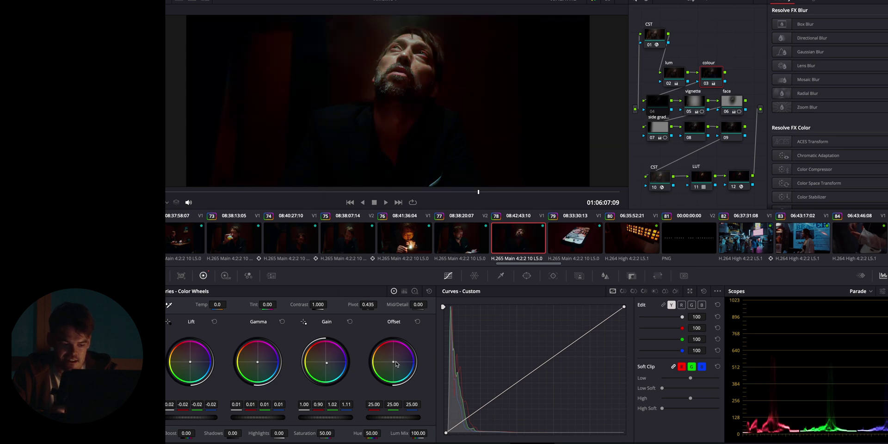